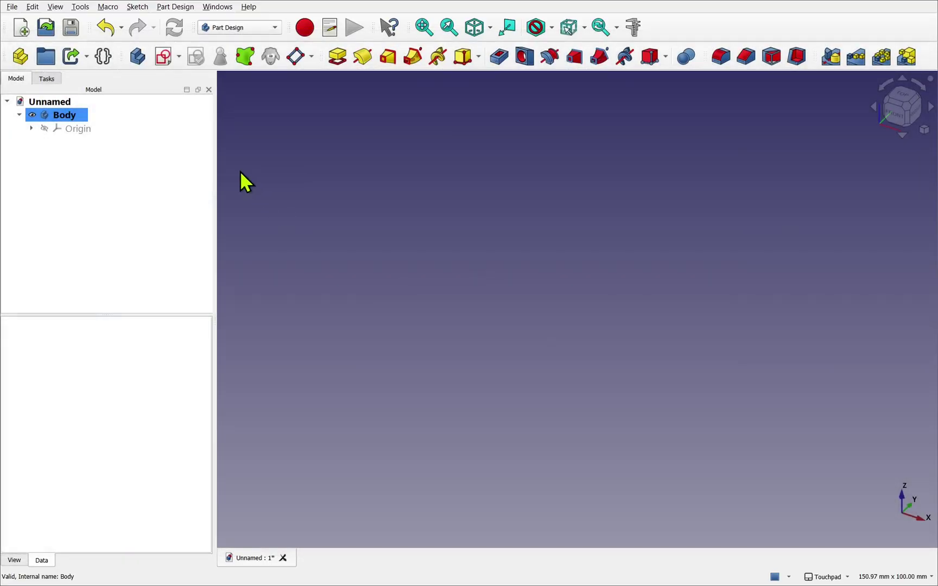
- Create an XZ-plane sketch with one small circle left of the origin on the H axis, then close it
click(163, 59)
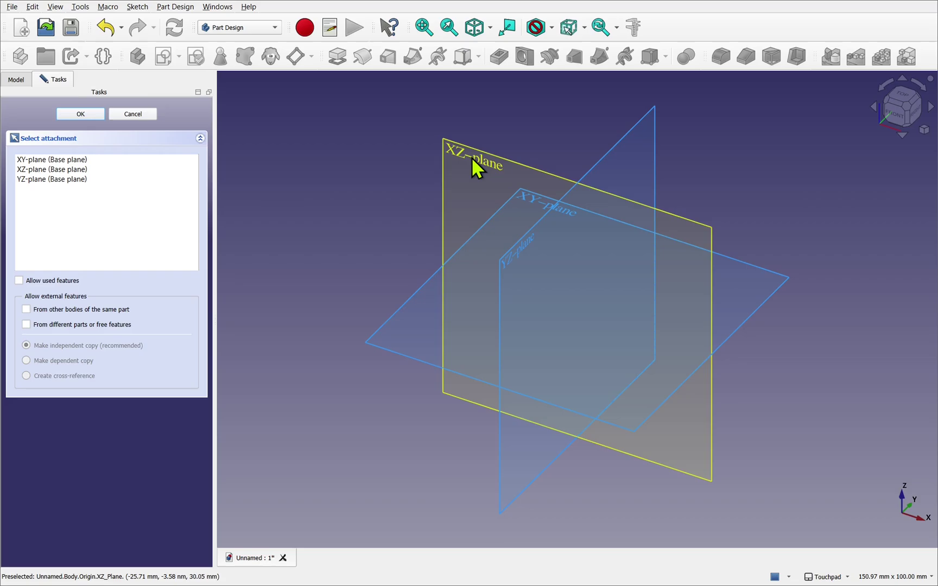
click(471, 158)
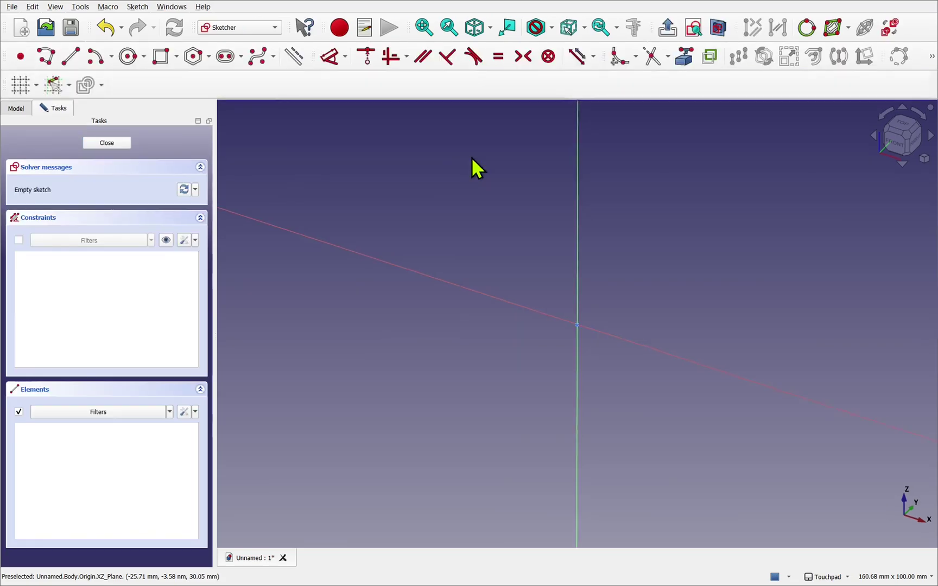
click(129, 56)
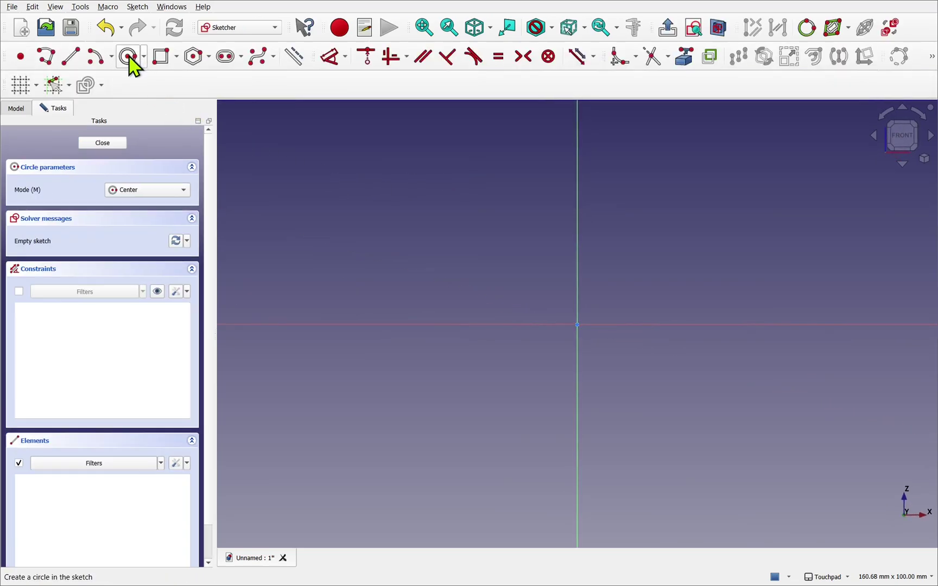
click(447, 325)
click(461, 332)
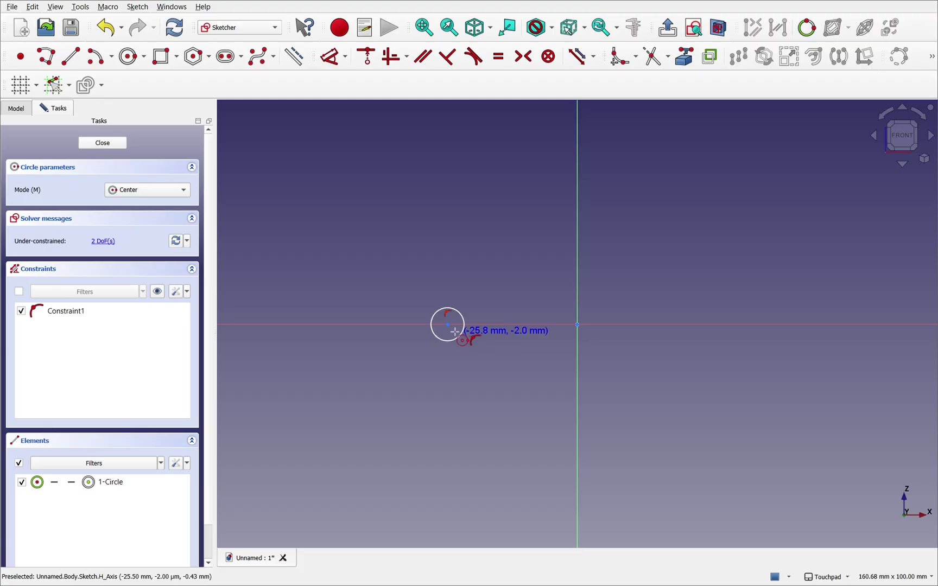
click(90, 143)
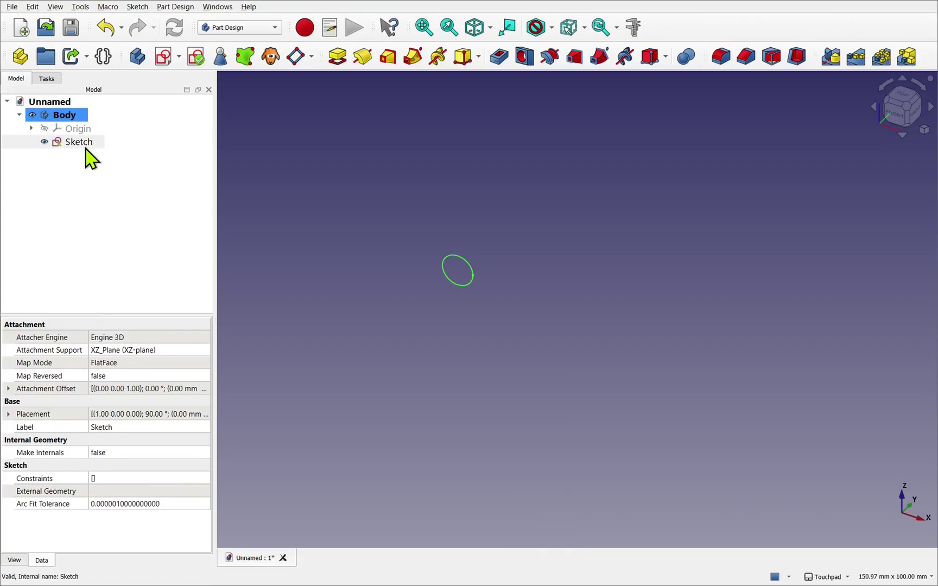
- Create an Additive Helix from the circle sketch with a 30 mm pitch
click(90, 143)
click(437, 56)
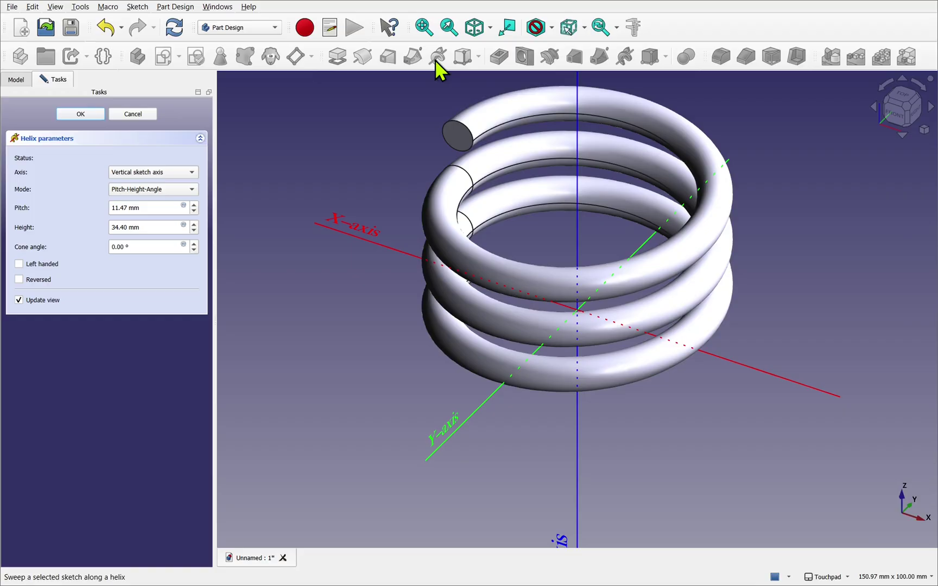
drag(116, 210, 108, 220)
text(30)
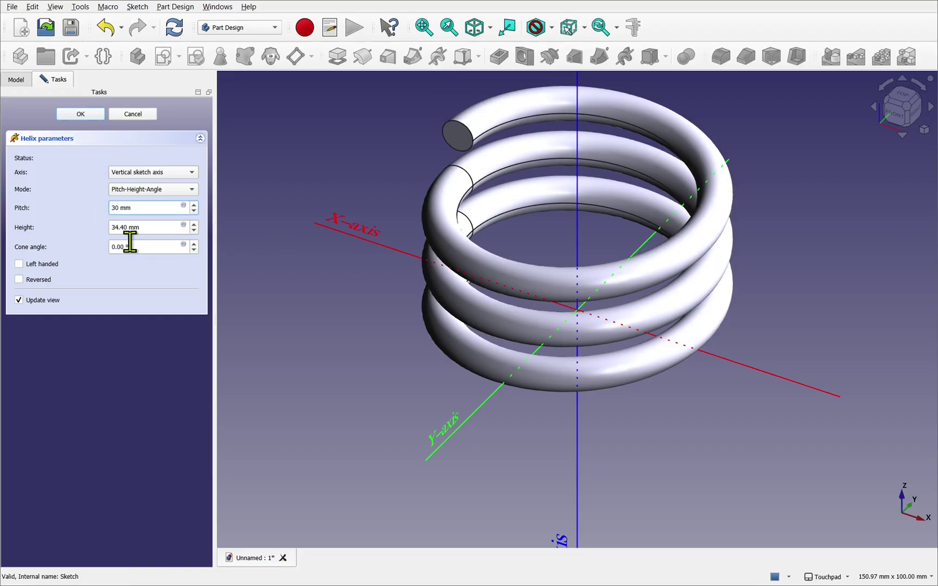
- Set the helix height to 80.40 mm and accept the coil spring
click(119, 228)
text(50)
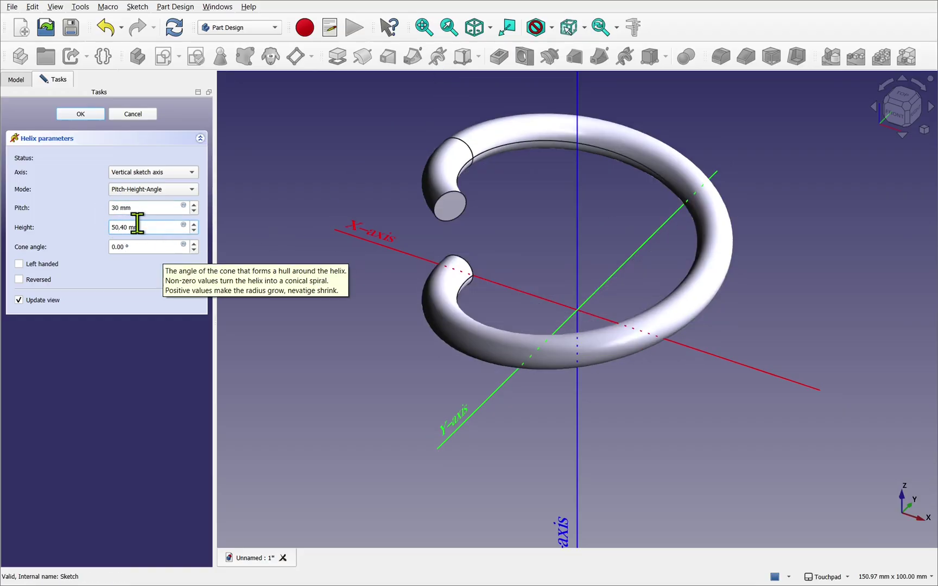
click(125, 247)
scroll(419, 288, down, 3)
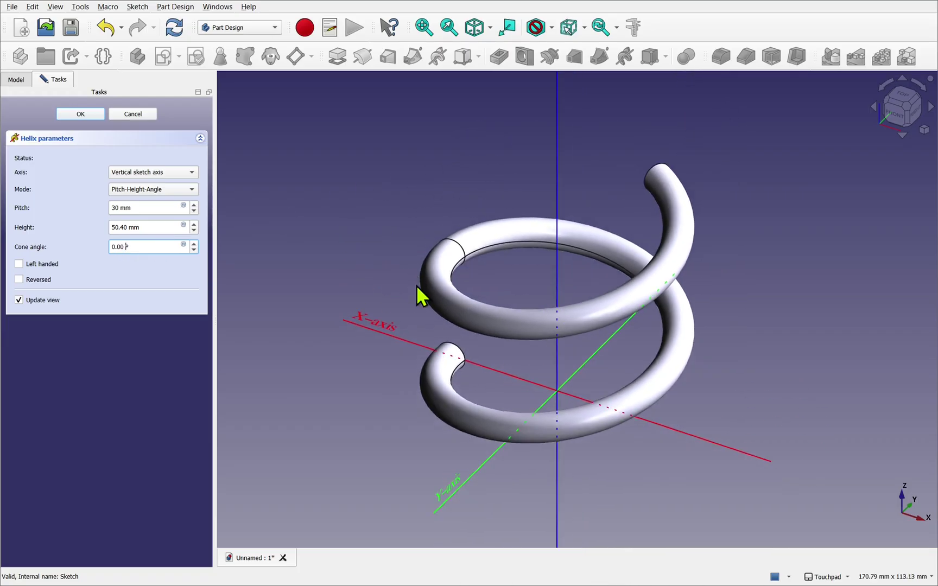
drag(114, 228, 100, 238)
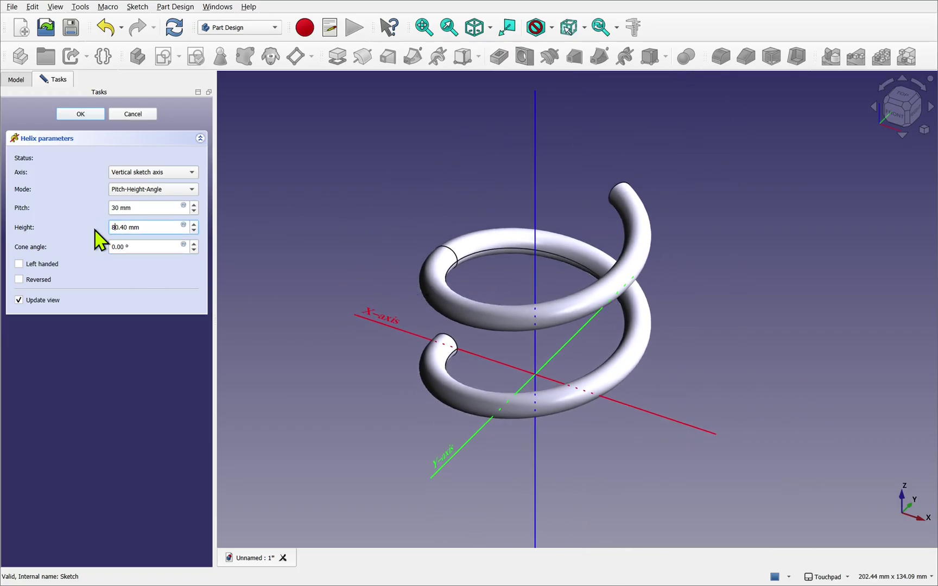
text(8)
click(288, 252)
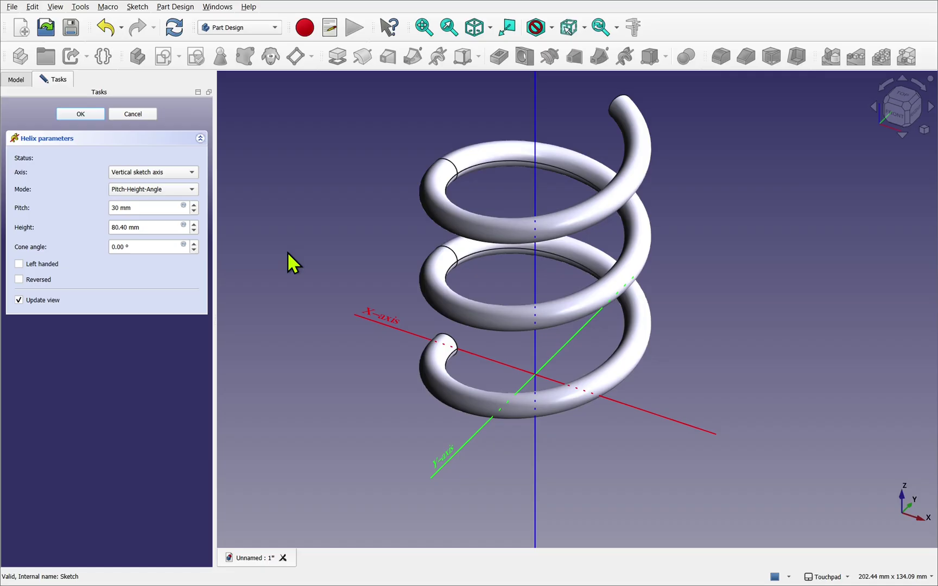
key(Return)
alt+drag(287, 252, 519, 432)
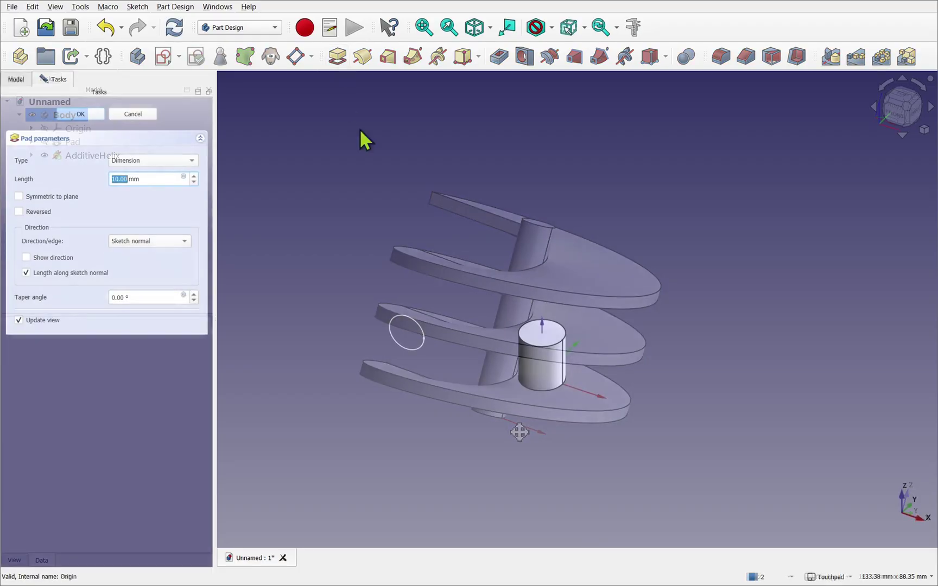
- Set the pad length to 50 mm and delete the circle from the sketch
text(50)
key(Return)
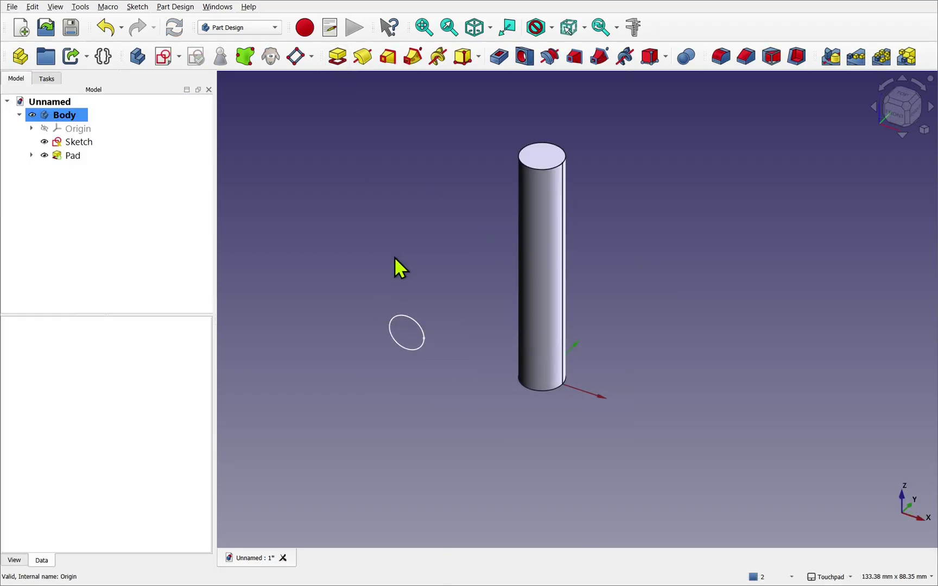
double_click(87, 142)
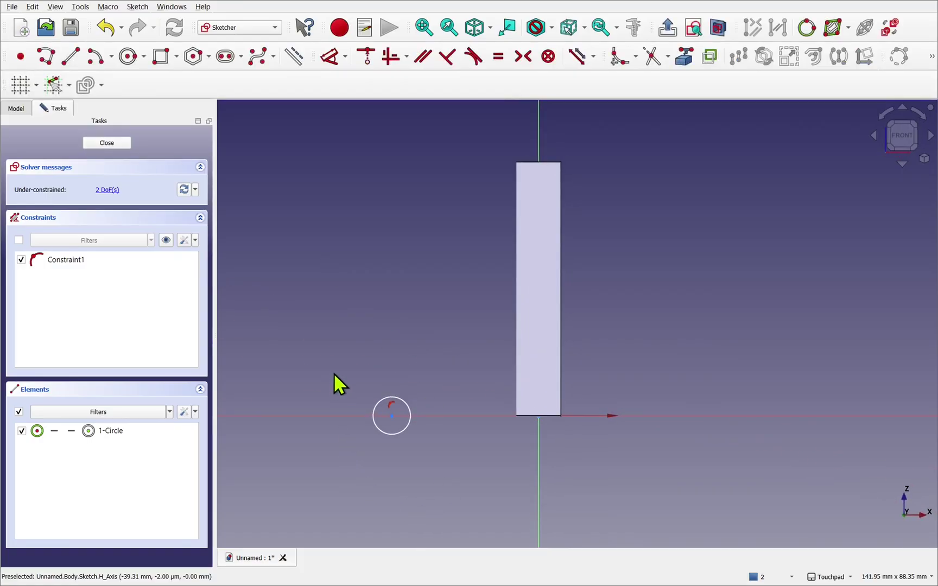
drag(334, 373, 432, 450)
key(Delete)
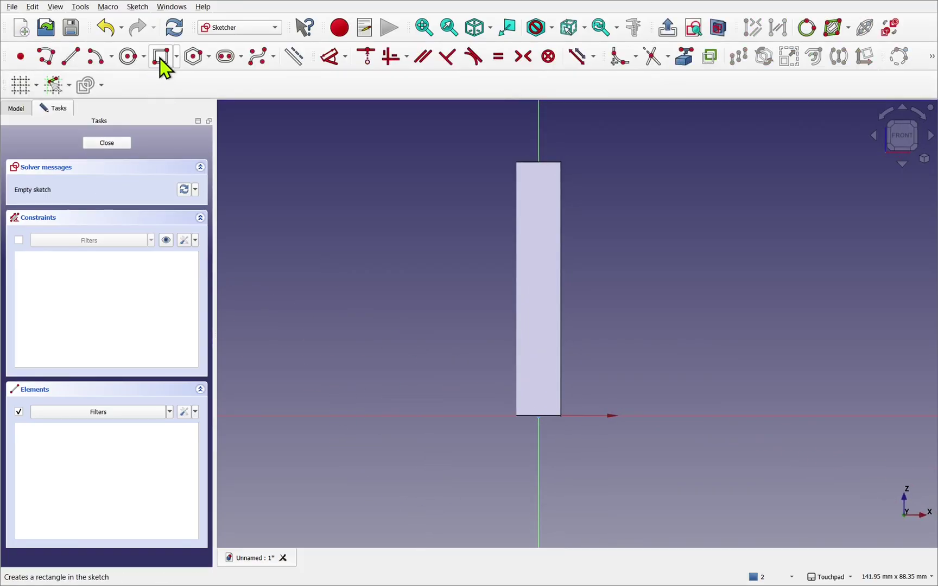
- Draw a thin rectangle reaching out from the cylinder's side and close the sketch
click(160, 58)
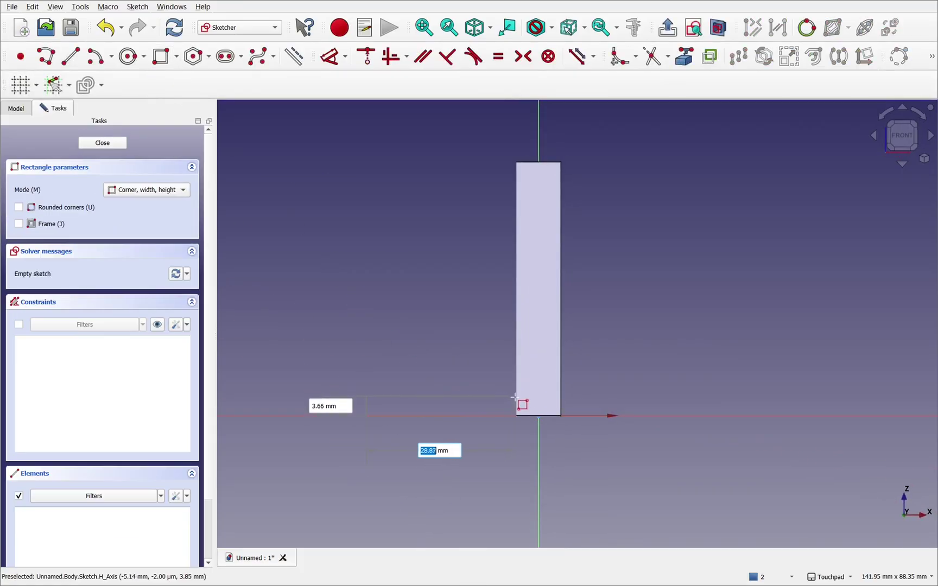
click(514, 397)
click(103, 144)
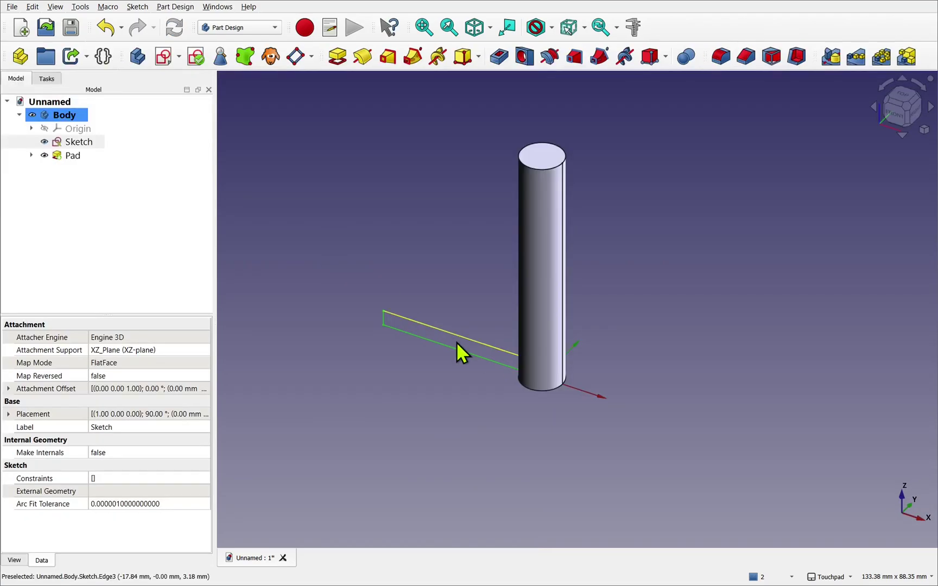
click(81, 143)
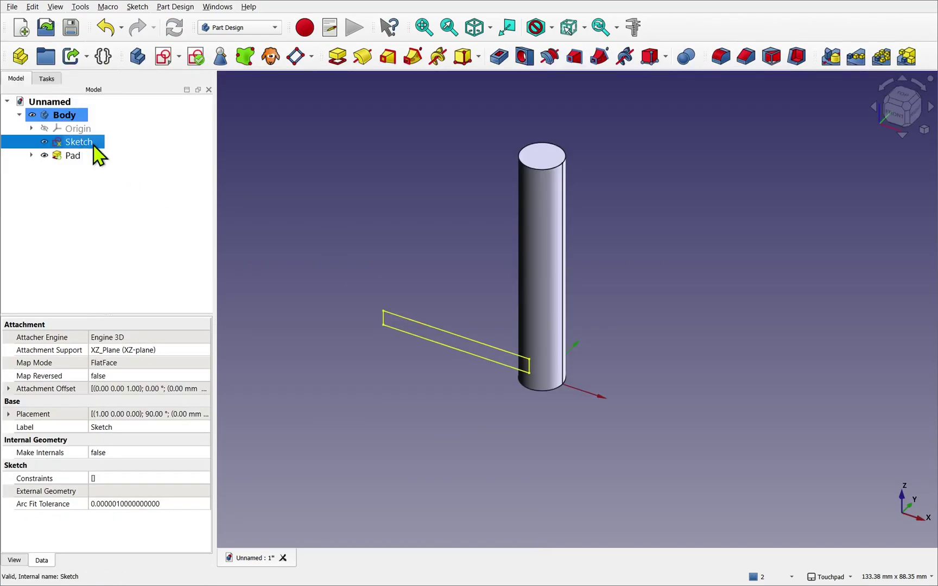
- Sweep the rectangle sketch into an Additive Helix 45 mm high with a 20 mm pitch
click(434, 57)
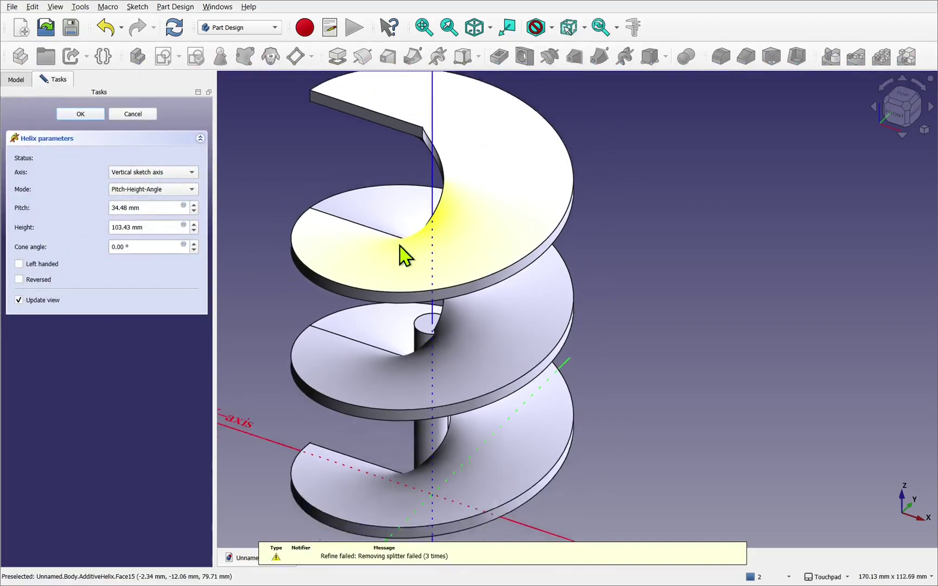
scroll(401, 255, down, 3)
drag(155, 228, 76, 233)
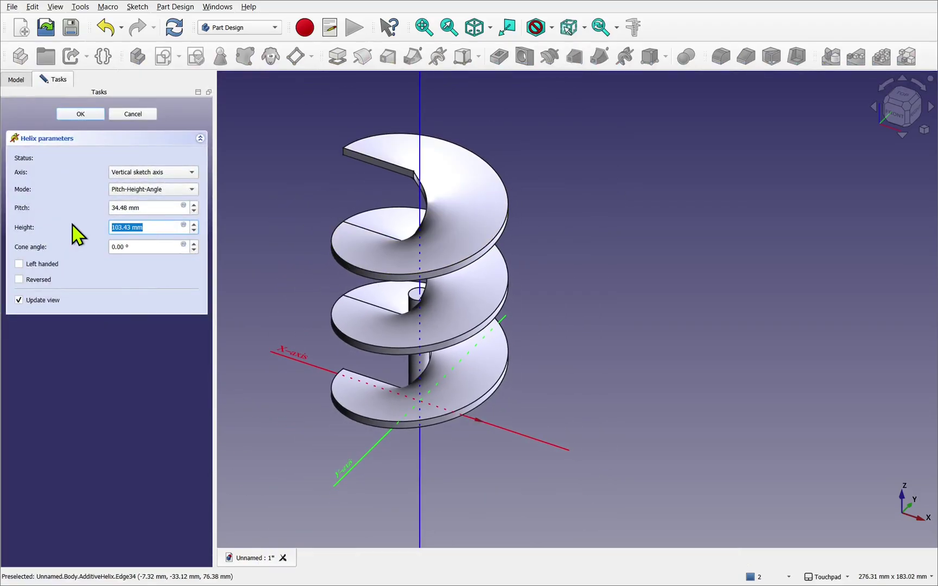
text(45)
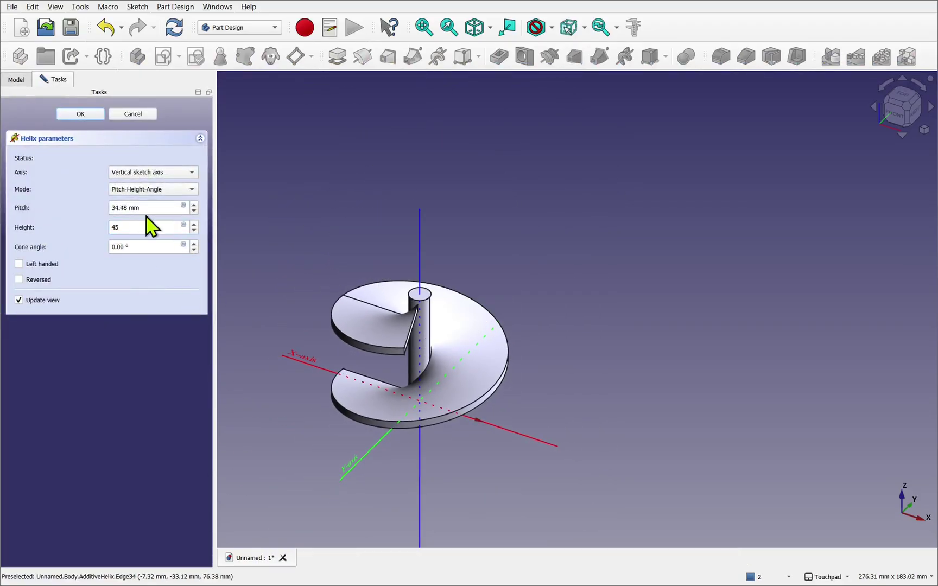
drag(155, 208, 104, 206)
text(20)
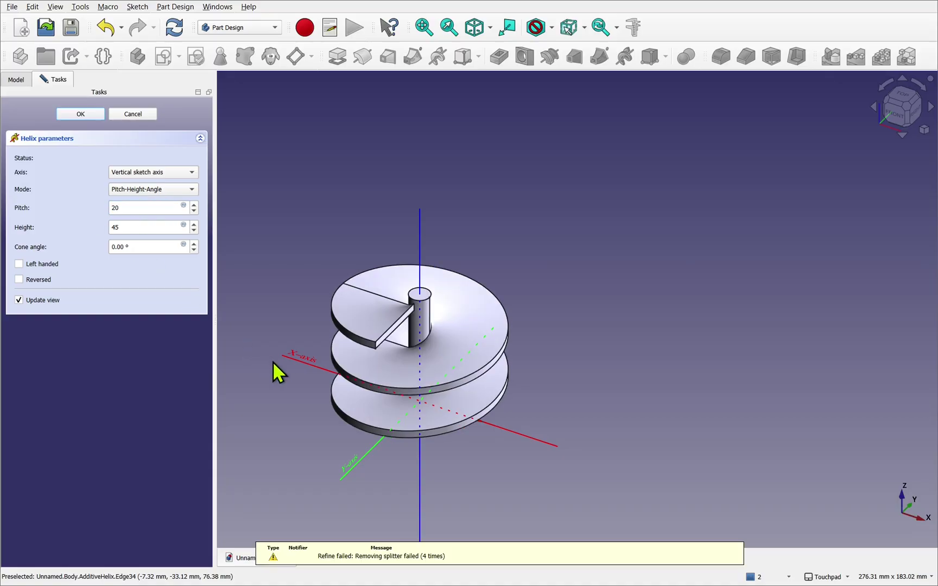
key(BackSpace)
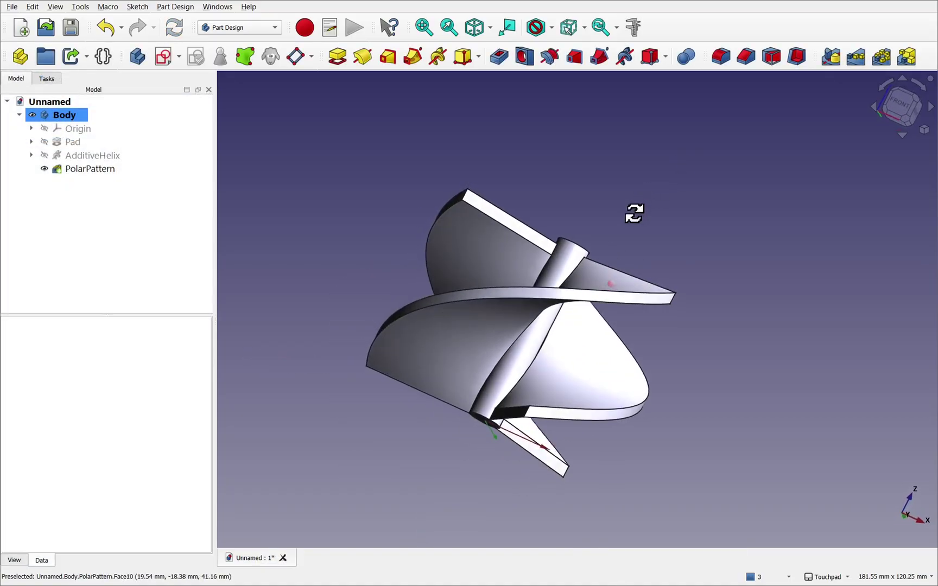
- Edit the AdditiveHelix, changing its pitch from 15 mm to 100 mm
drag(634, 214, 622, 279)
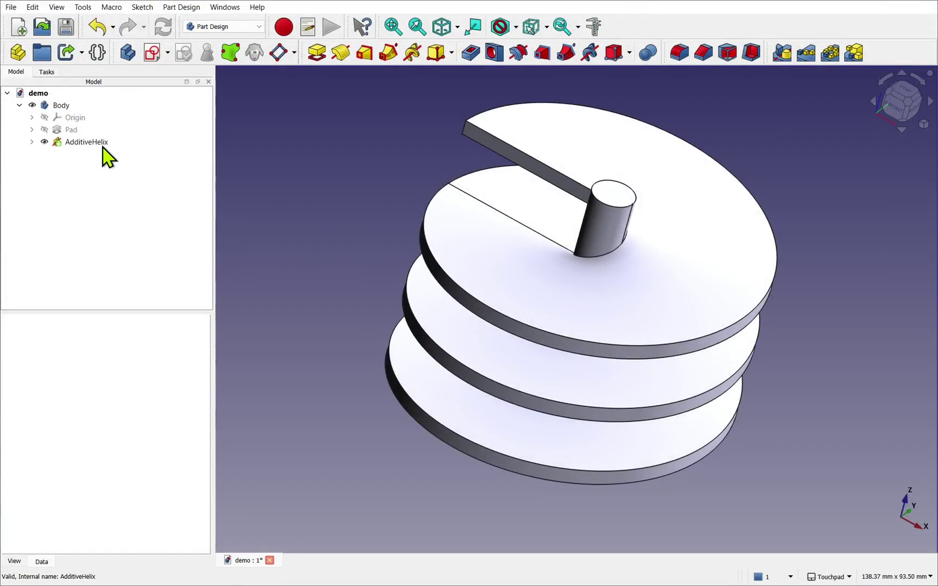
double_click(103, 144)
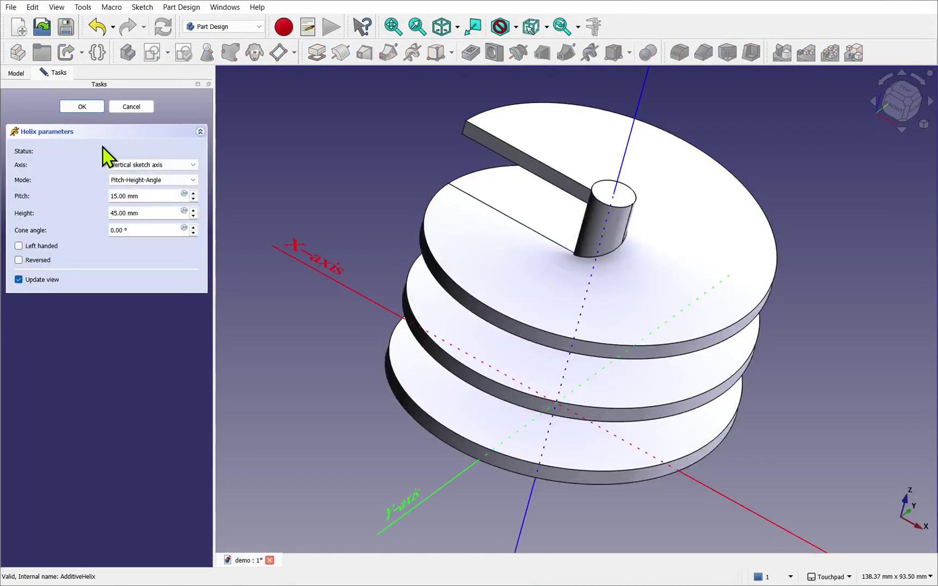
double_click(151, 196)
text(100)
drag(380, 326, 501, 352)
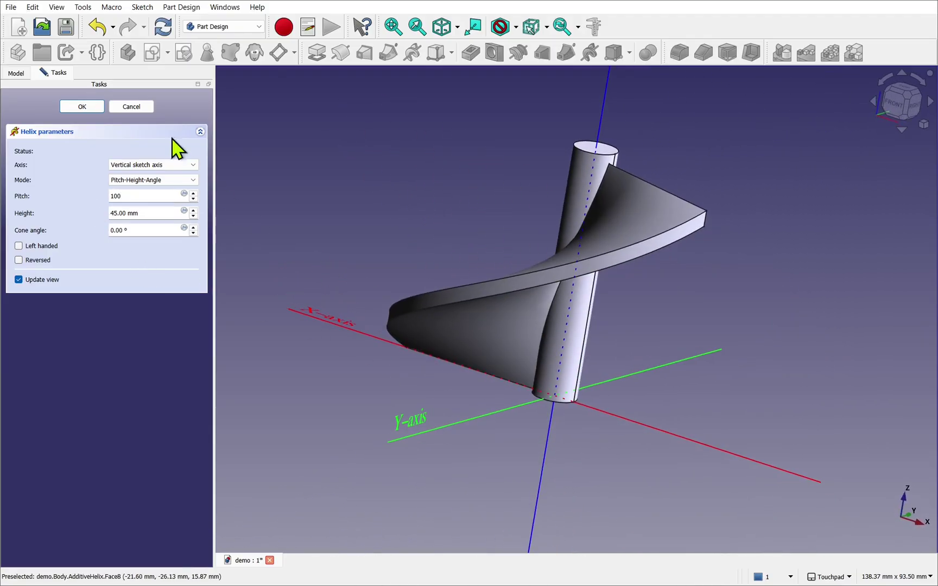
click(79, 108)
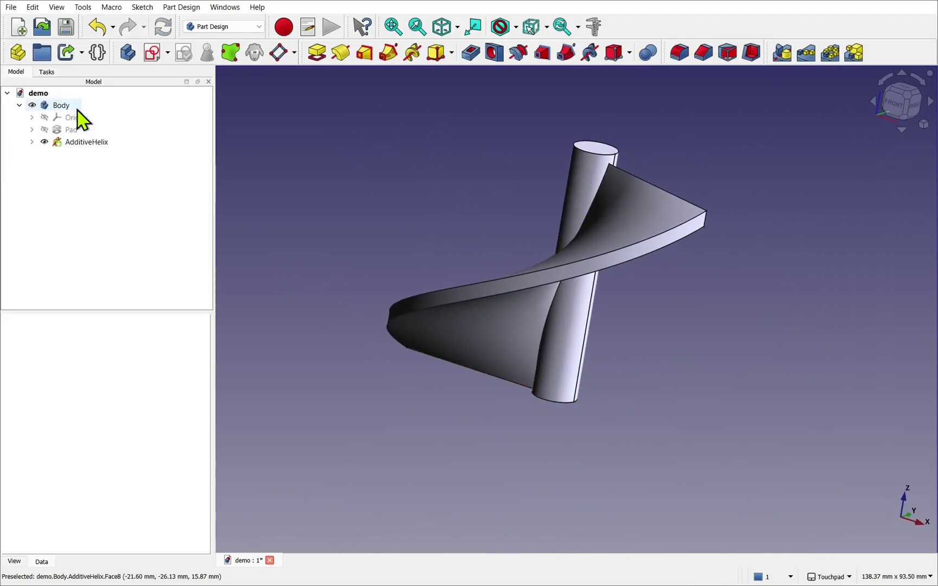
- Polar-pattern the helix blade around the Base Z axis with 3 occurrences
click(94, 142)
click(829, 55)
drag(679, 179, 268, 371)
click(184, 344)
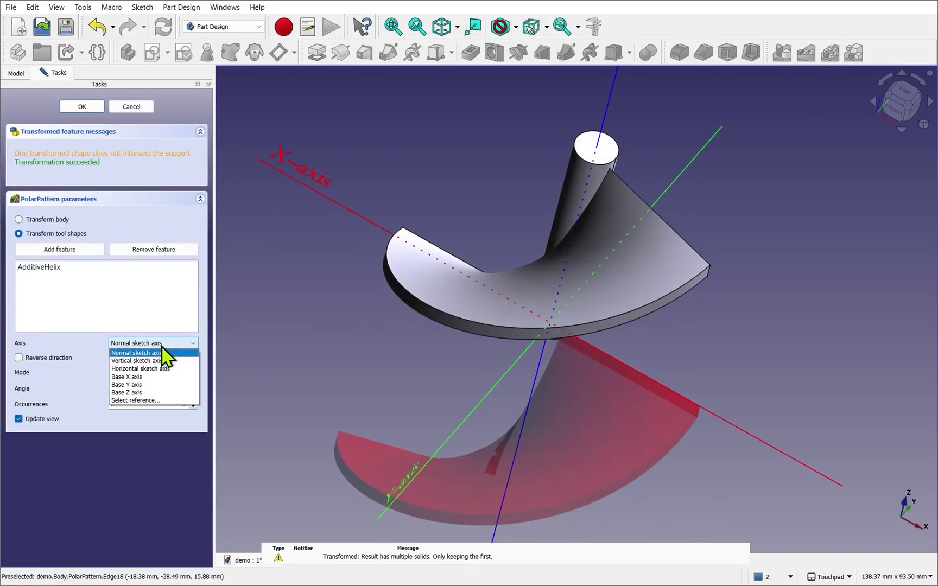
click(141, 392)
drag(592, 318, 422, 366)
double_click(118, 404)
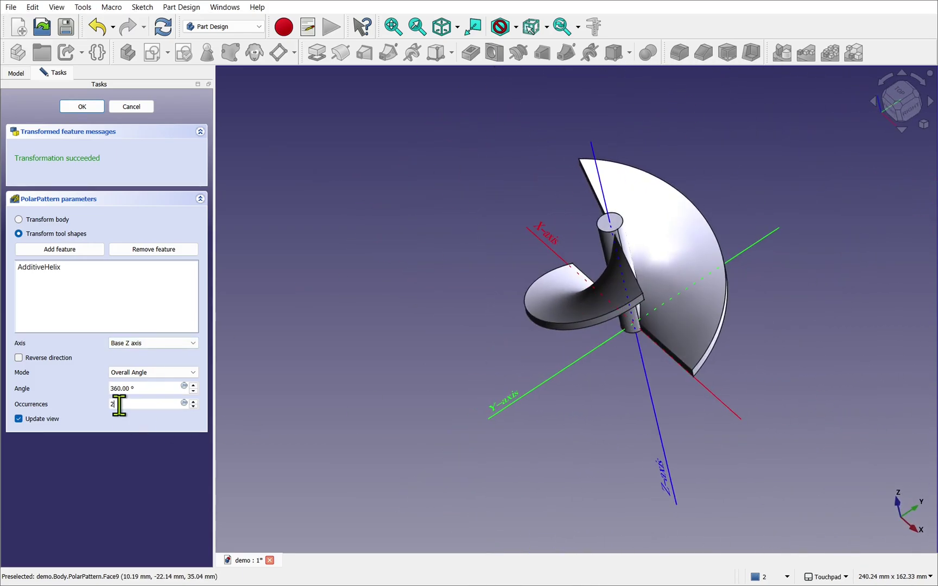
text(3)
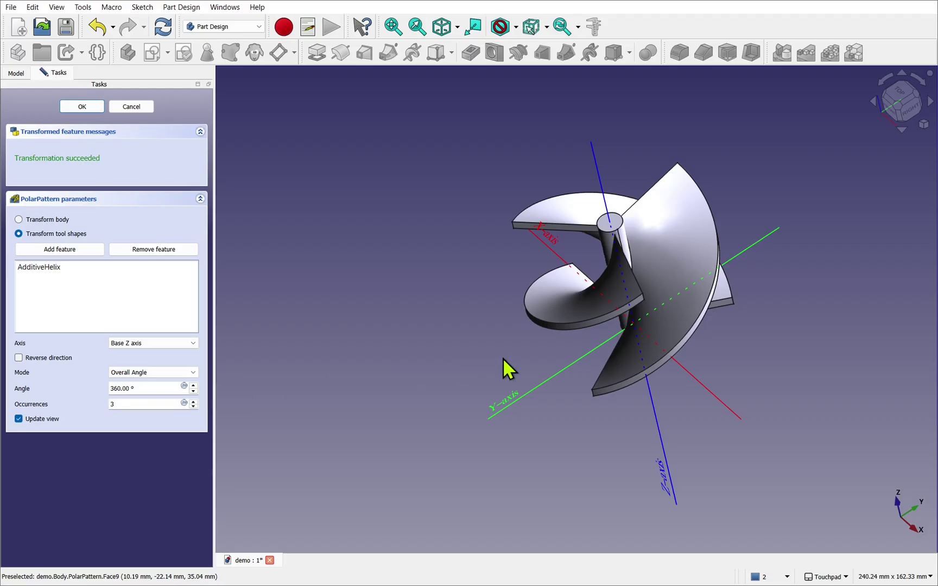
drag(503, 368, 757, 346)
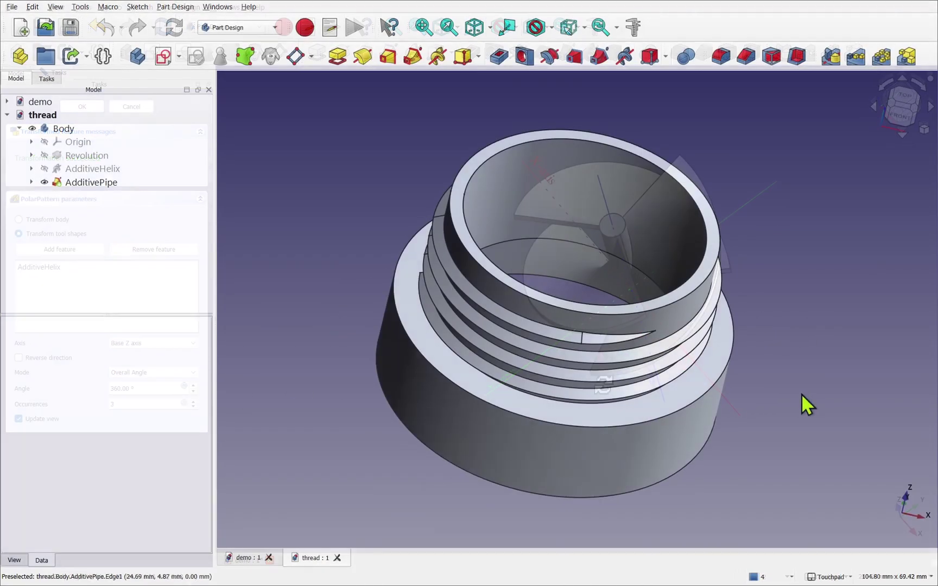
- Make the holes ISO metric regular M10, threaded, with modelled and visible threads
mouse_move(796, 398)
mouse_down()
mouse_move(752, 320)
mouse_move(801, 396)
mouse_up()
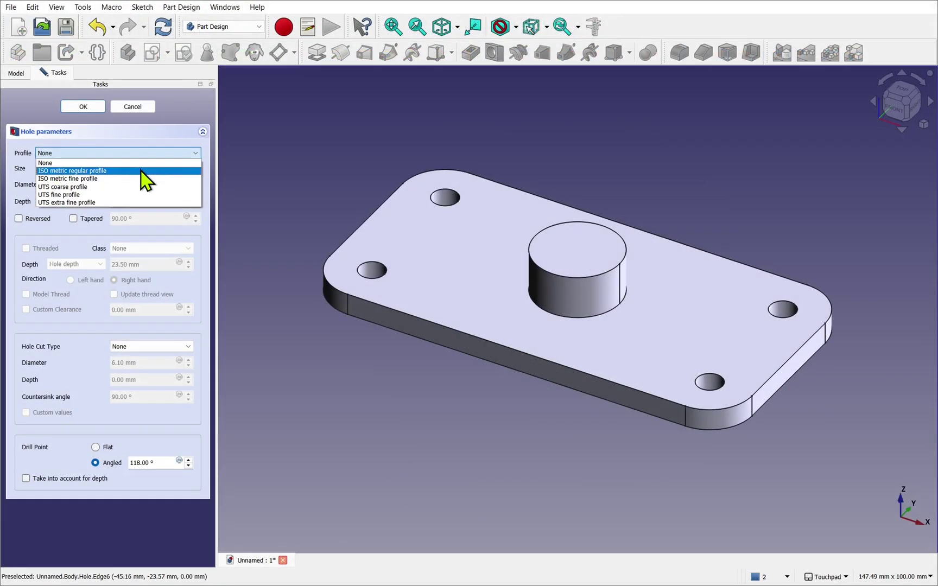
click(146, 177)
click(90, 170)
scroll(91, 228, down, 3)
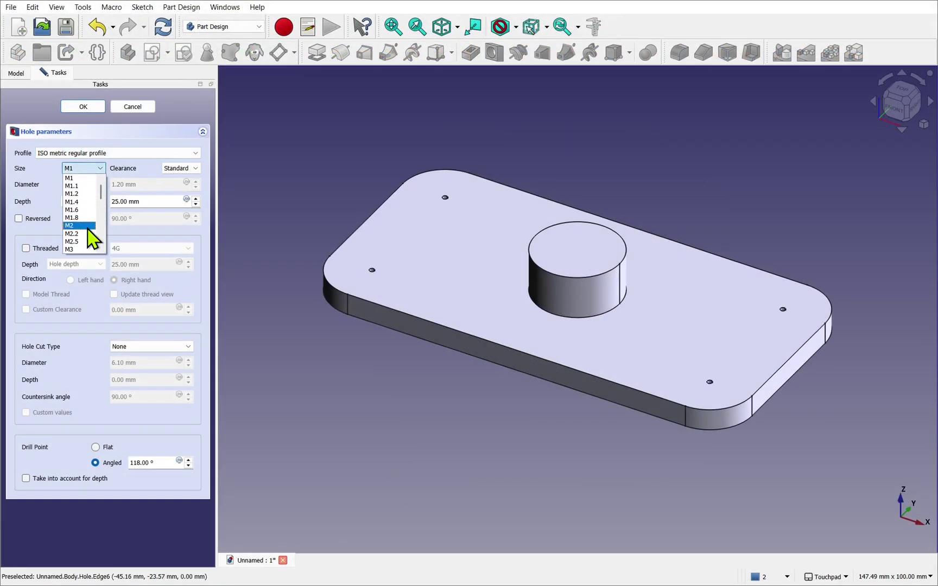
click(89, 239)
click(26, 248)
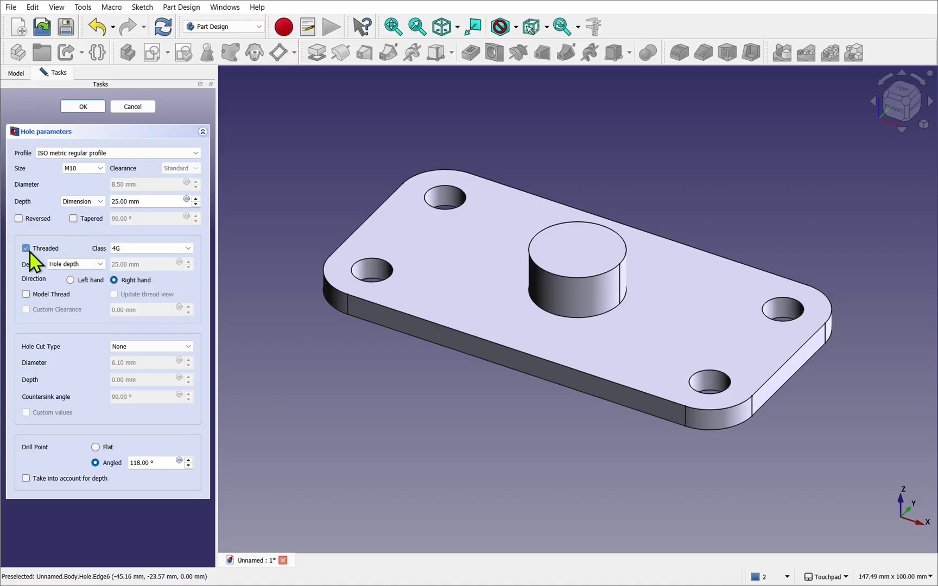
click(25, 294)
click(114, 295)
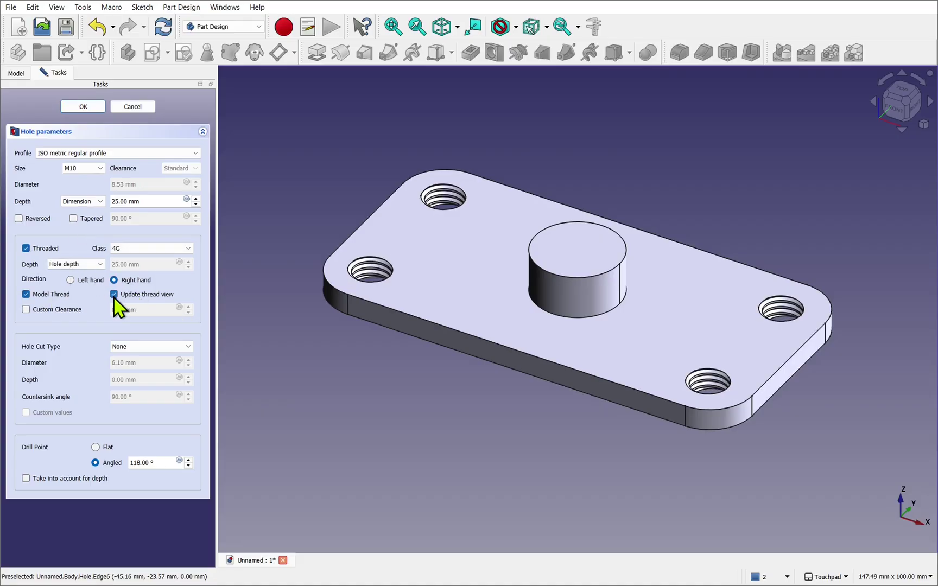
alt+drag(478, 266, 474, 297)
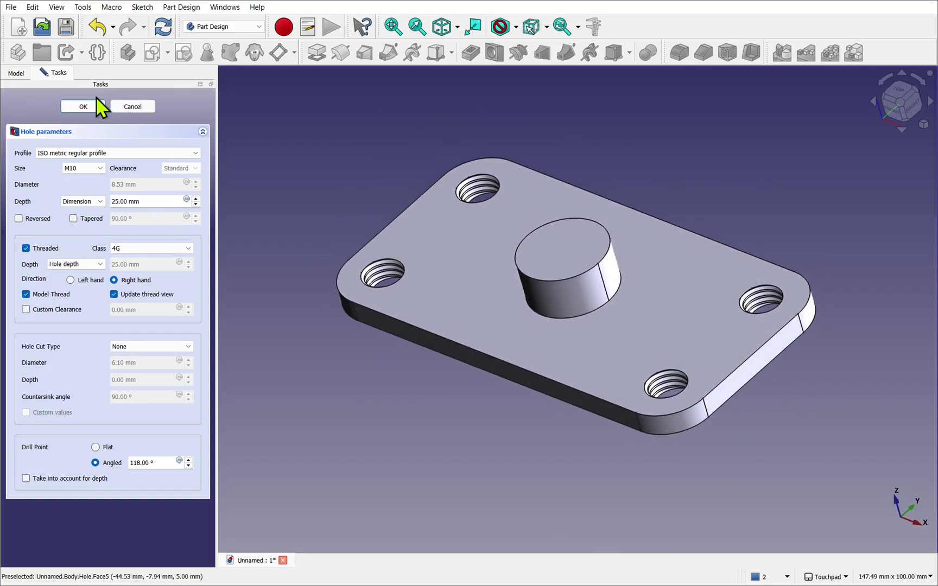
click(93, 107)
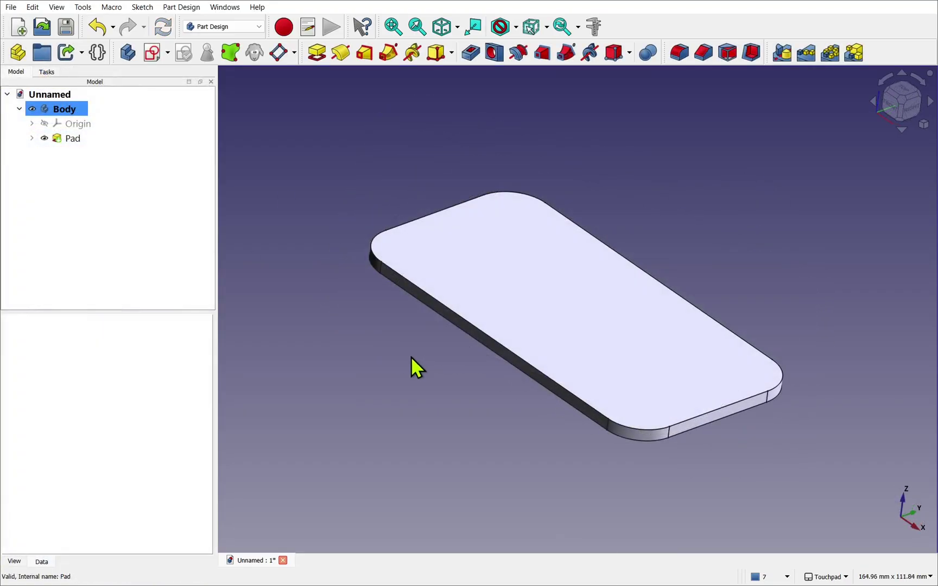
- Switch to the Part workbench and make the plate transparent
alt+drag(411, 357, 369, 375)
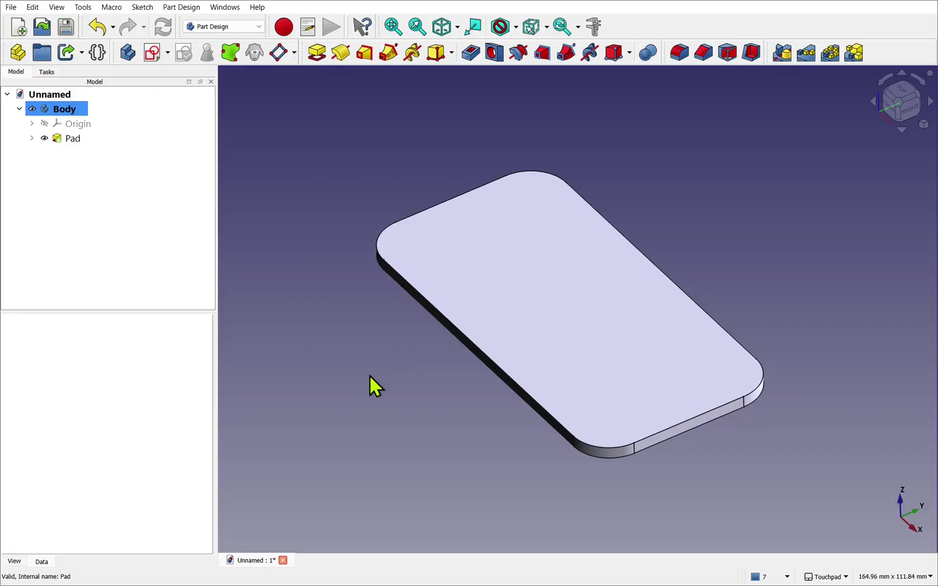
click(212, 27)
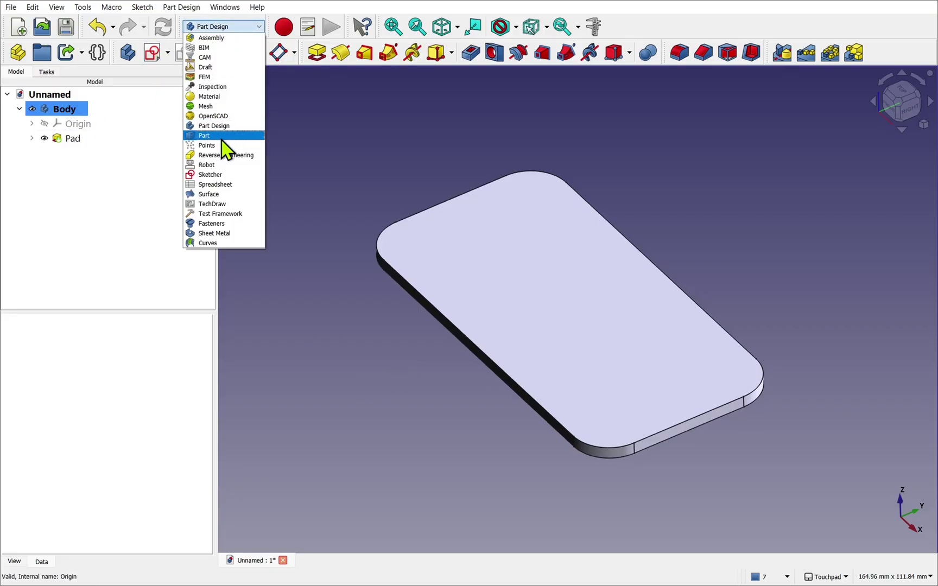
click(223, 136)
click(549, 293)
right_click(549, 293)
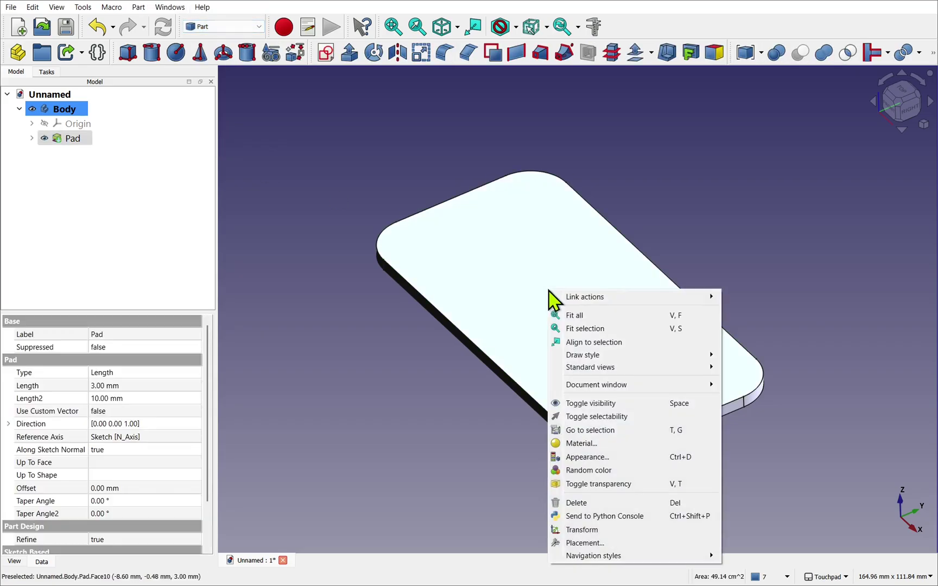
click(603, 485)
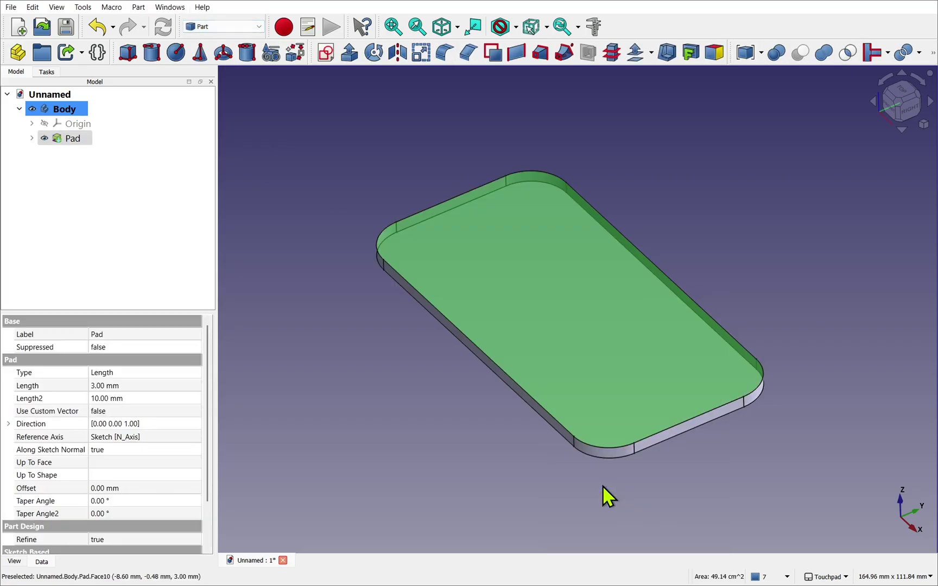
click(343, 330)
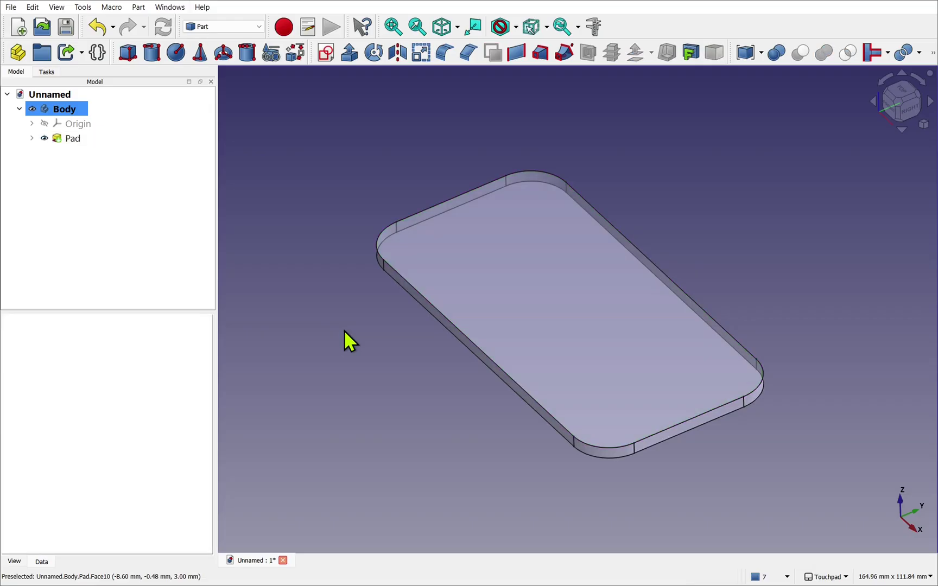
- Create a Spiral primitive with a 5 mm radius
click(139, 8)
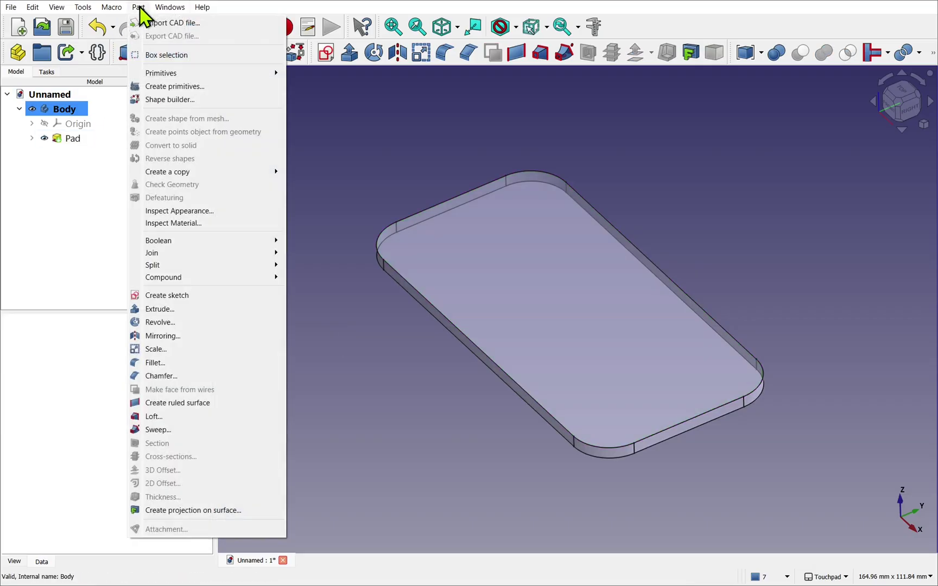
click(164, 85)
click(84, 156)
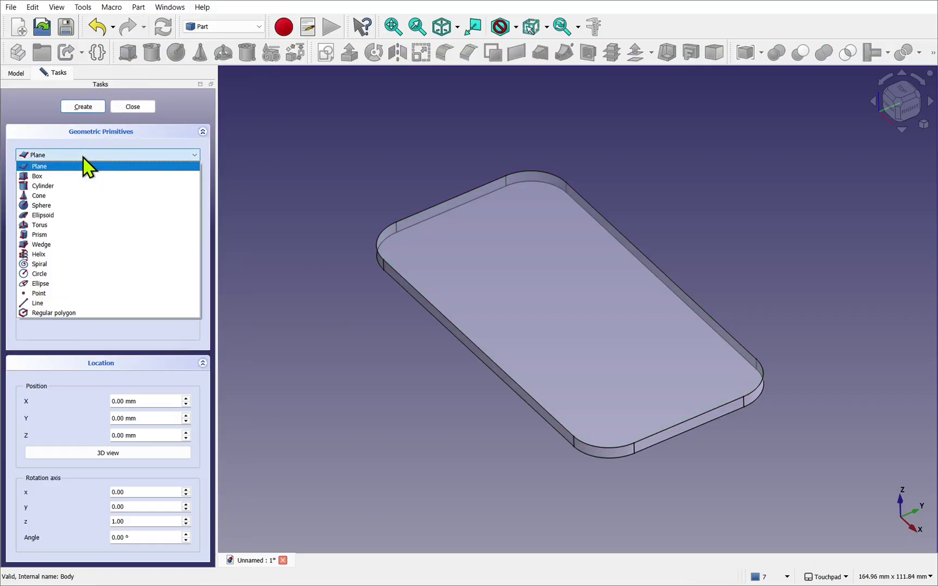
click(35, 253)
triple_click(111, 217)
key(BackSpace)
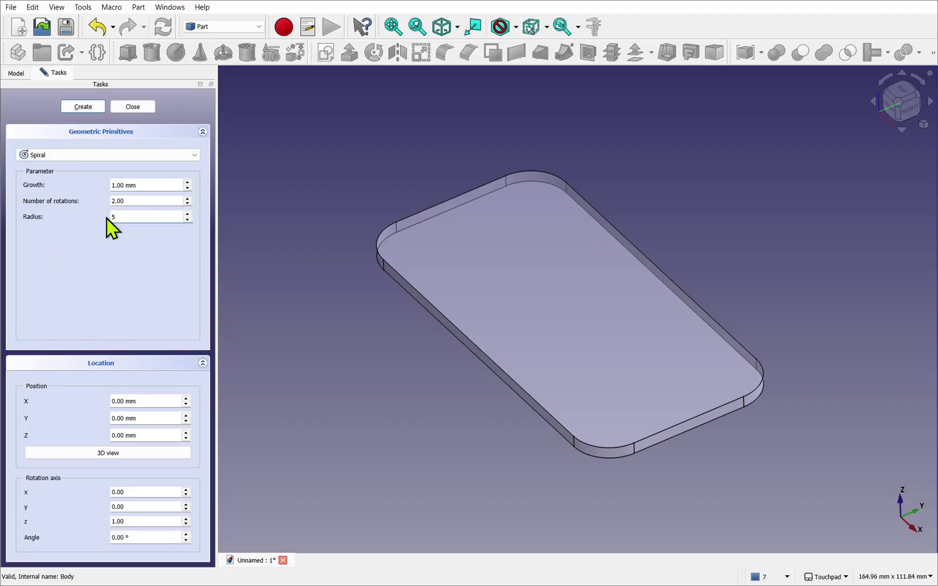
text(5)
click(82, 107)
click(133, 107)
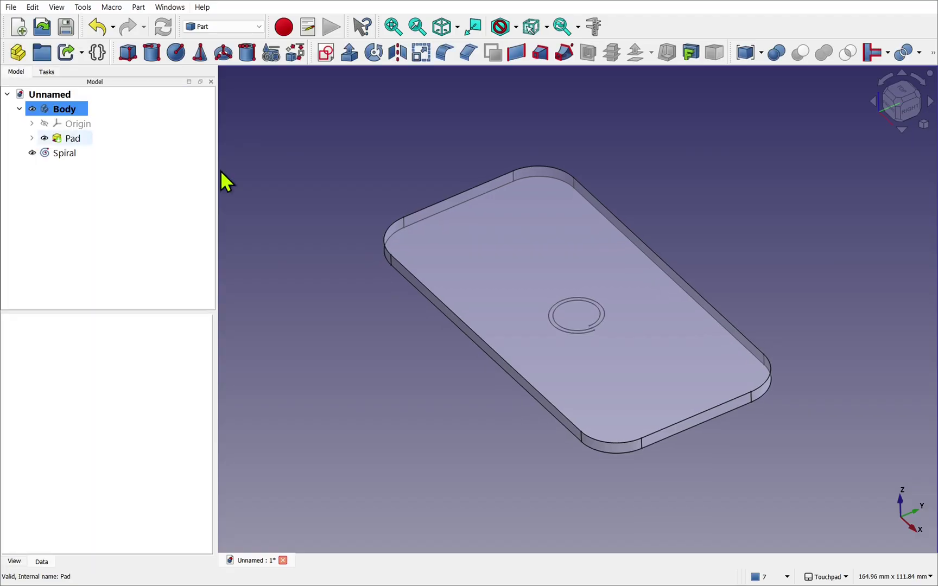
- Attach the spiral to the plate's top face and make the plate solid again
click(65, 153)
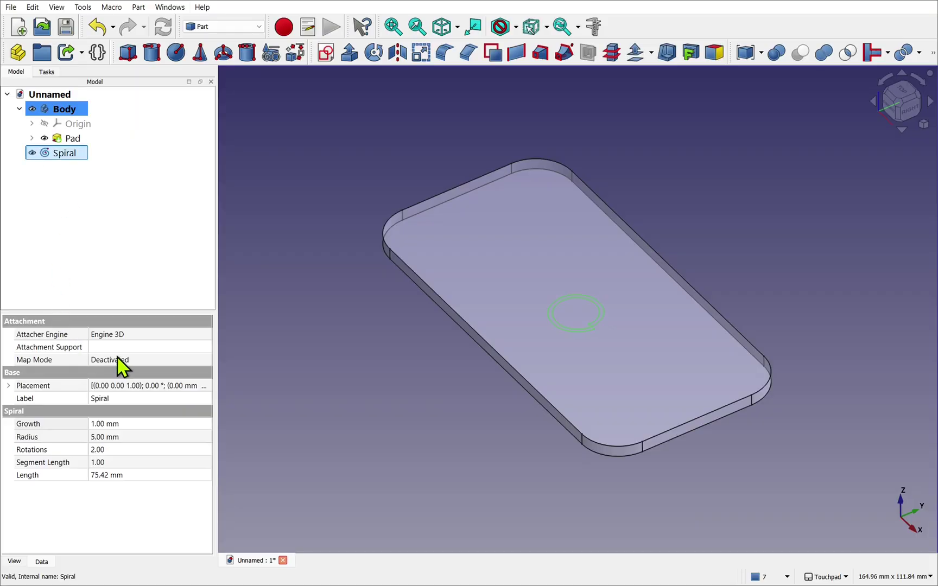
click(163, 360)
click(205, 363)
click(534, 250)
click(83, 106)
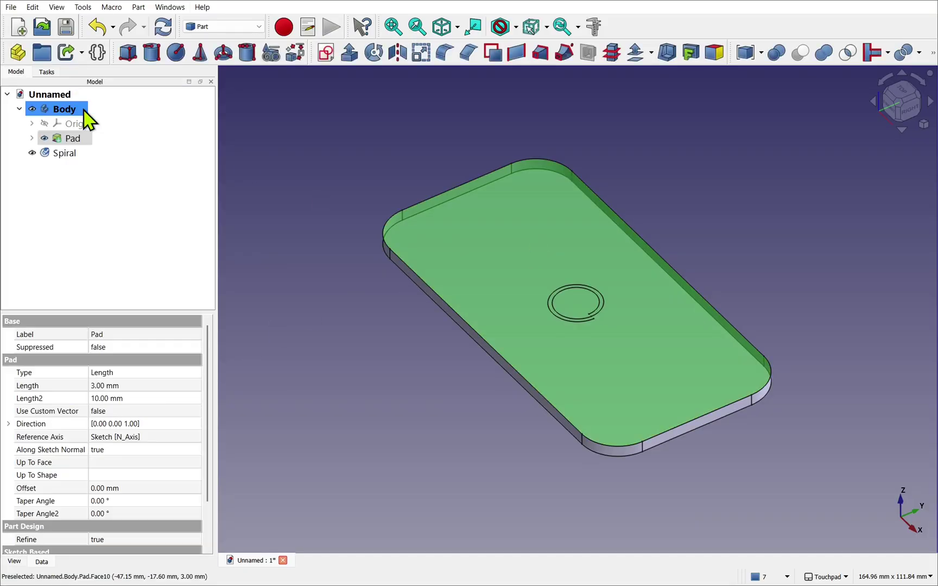
right_click(472, 250)
click(320, 310)
- Set the spiral's growth to 8 mm and its rotations to 2.2
click(65, 152)
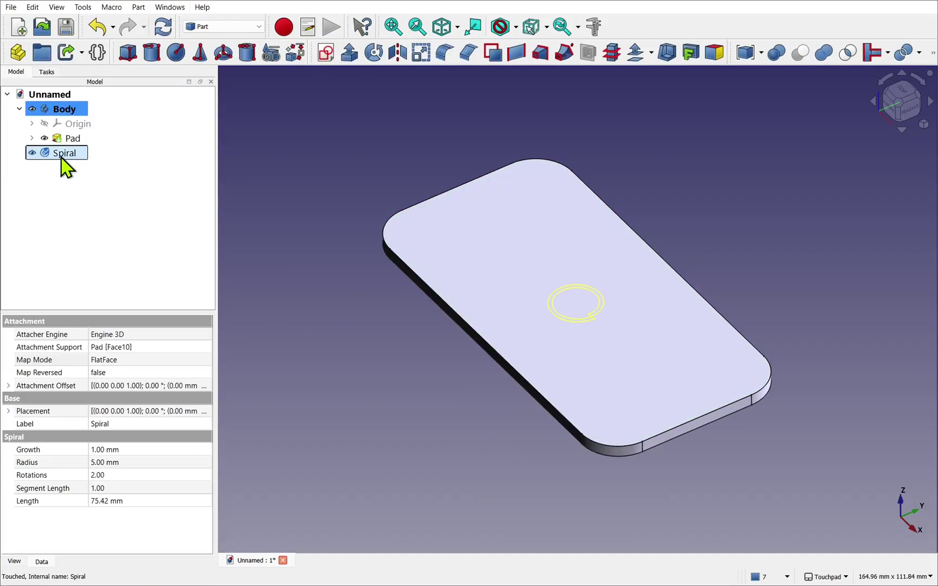
click(143, 450)
text(8)
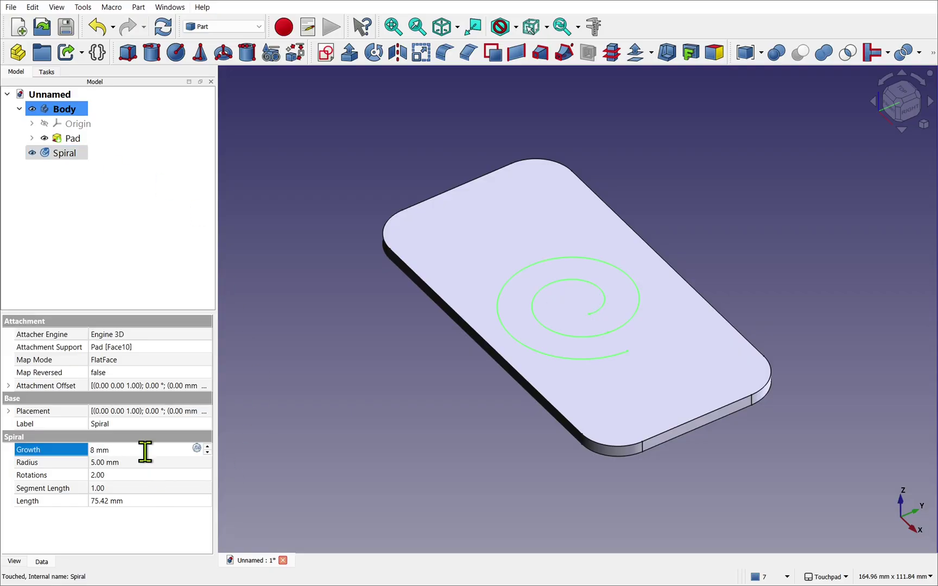
click(153, 481)
scroll(153, 481, up, 1)
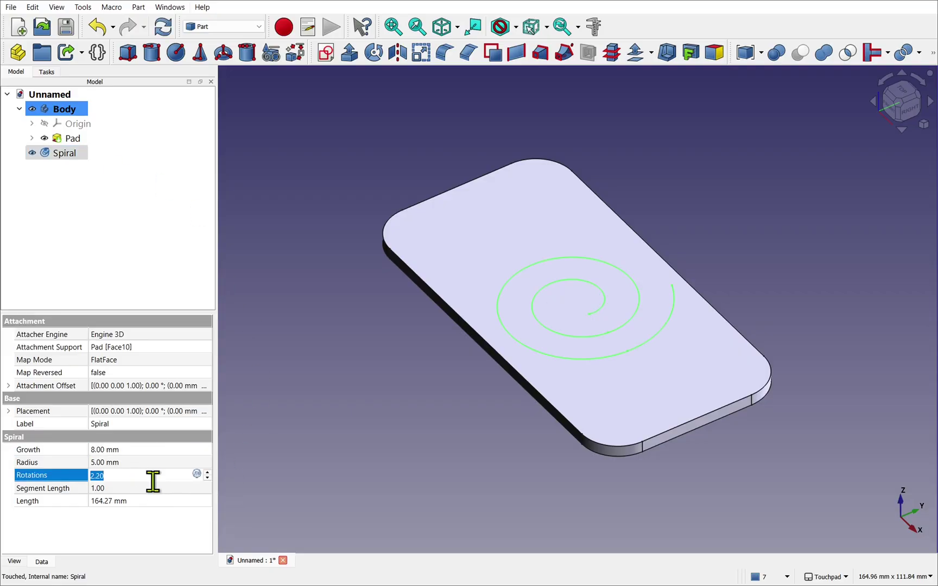
click(496, 424)
drag(496, 424, 437, 421)
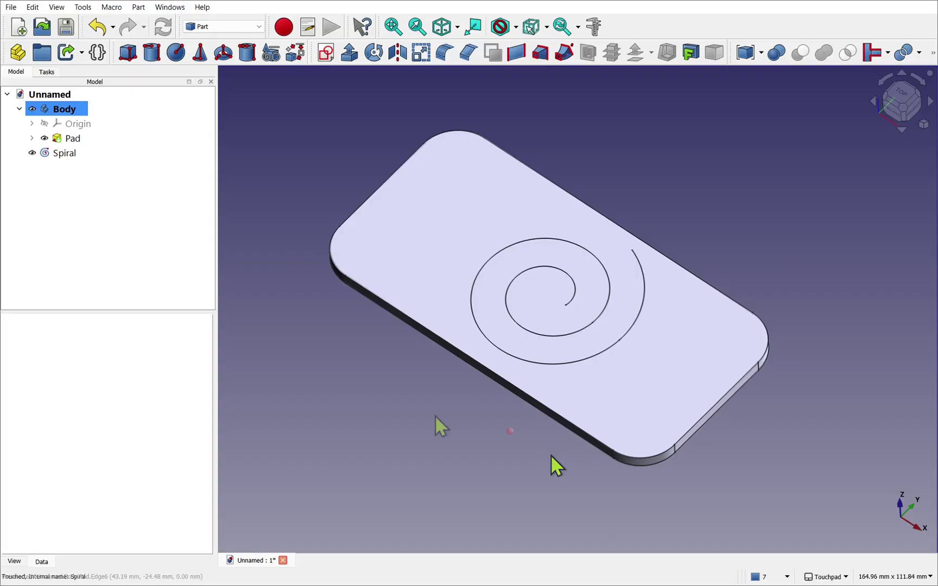
- Return to Part Design, create a sub-shape binder of the Spiral, and hide the original
click(228, 27)
click(228, 124)
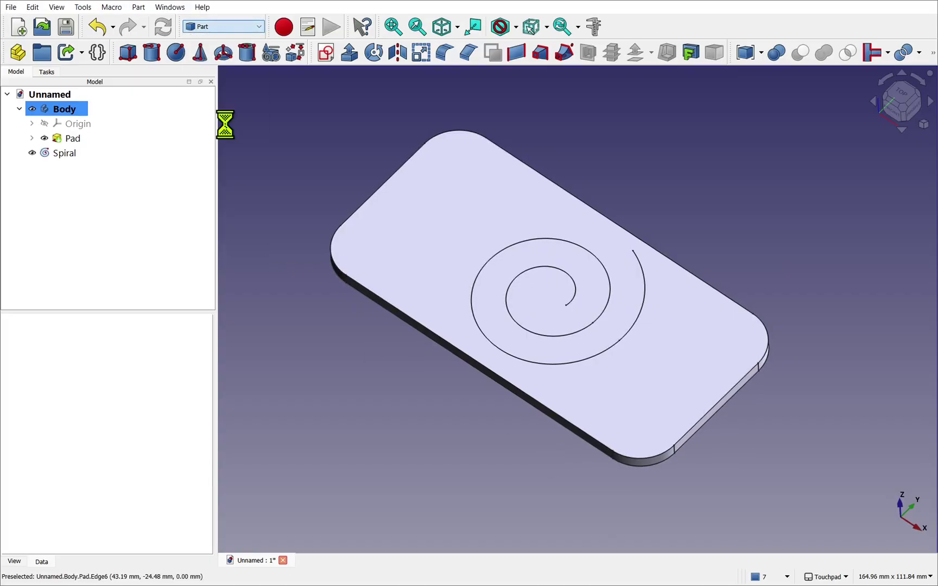
click(16, 72)
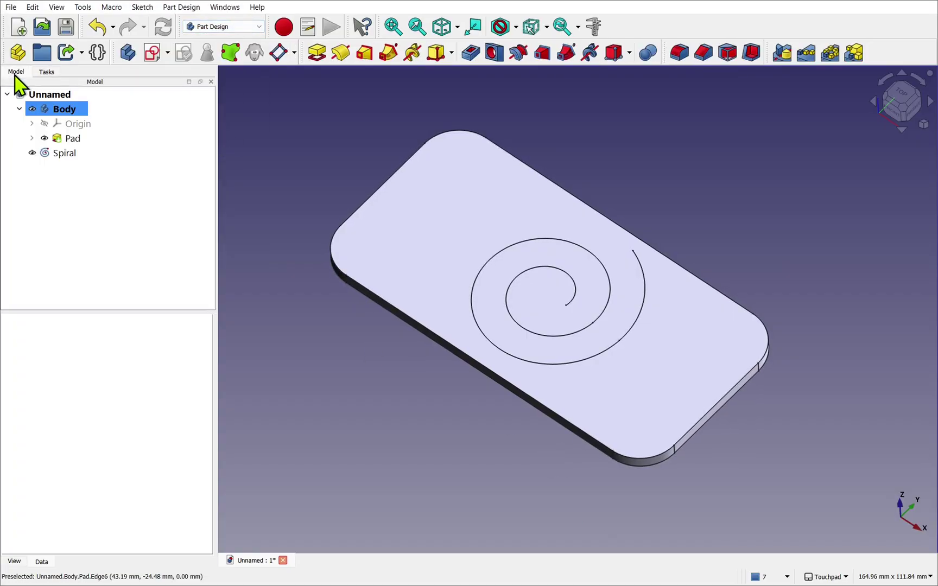
click(63, 154)
click(231, 53)
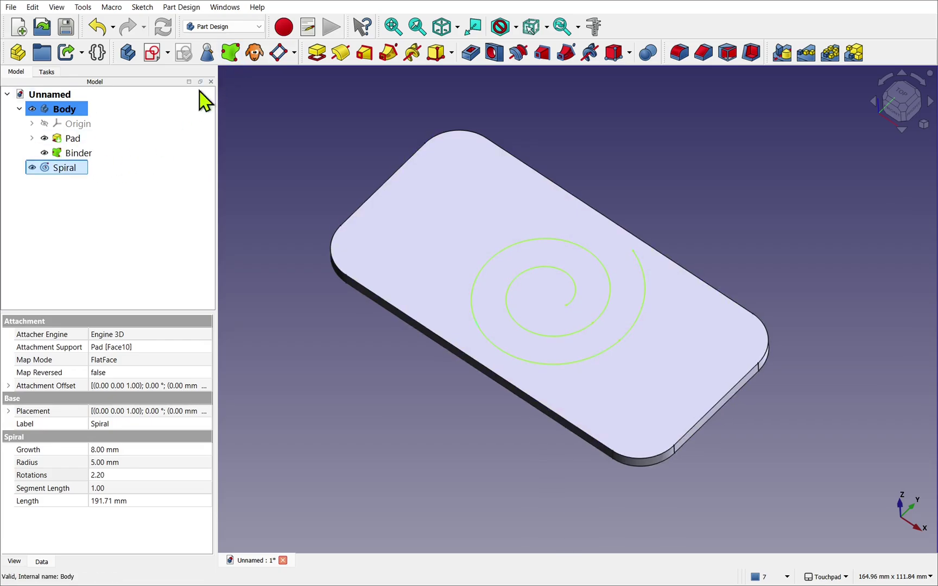
key(space)
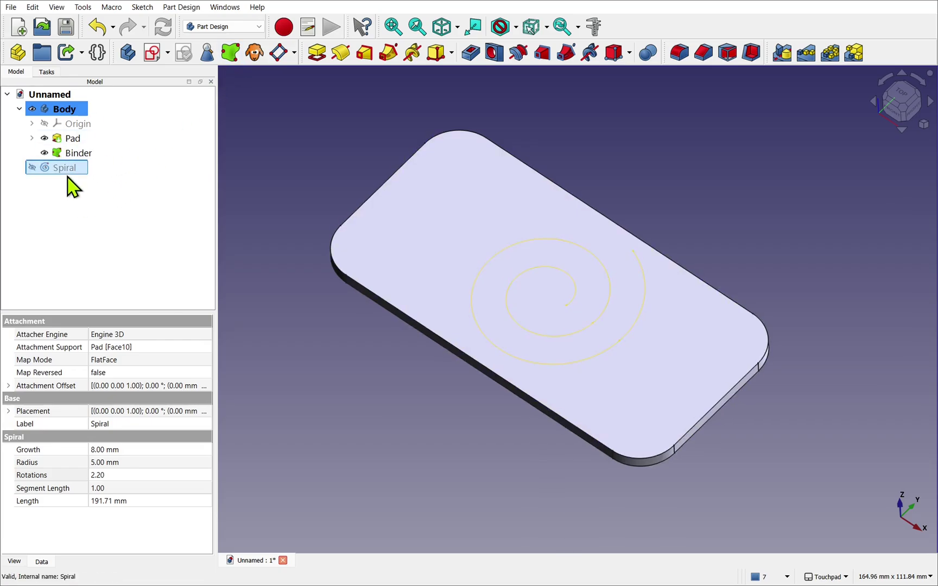
click(342, 344)
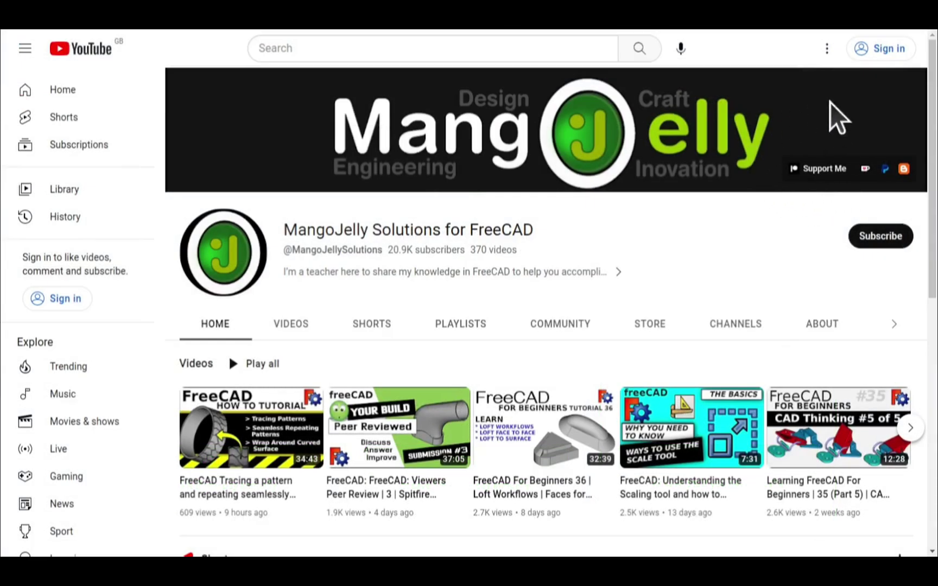
- Open the channel's About tab and scroll to the description and donation links
click(820, 324)
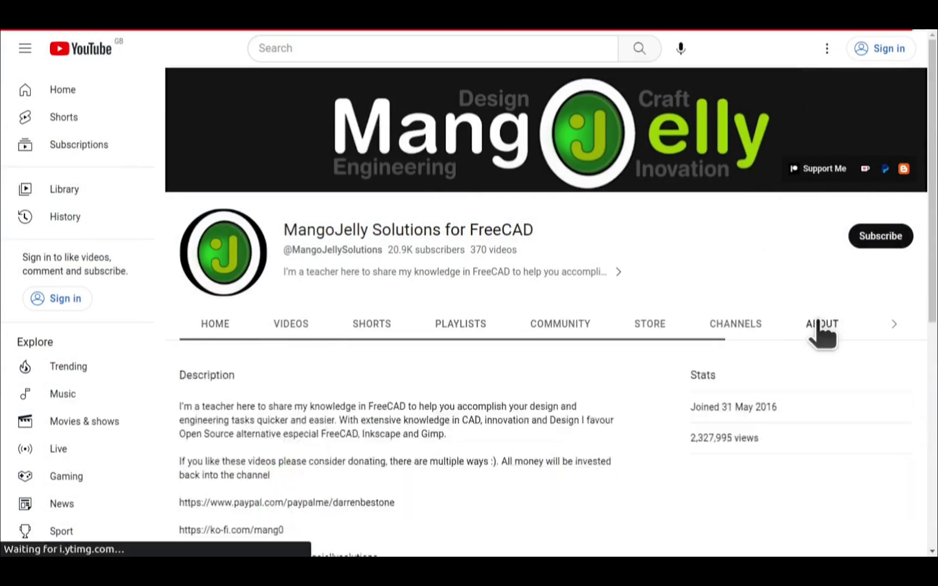
scroll(200, 424, down, 3)
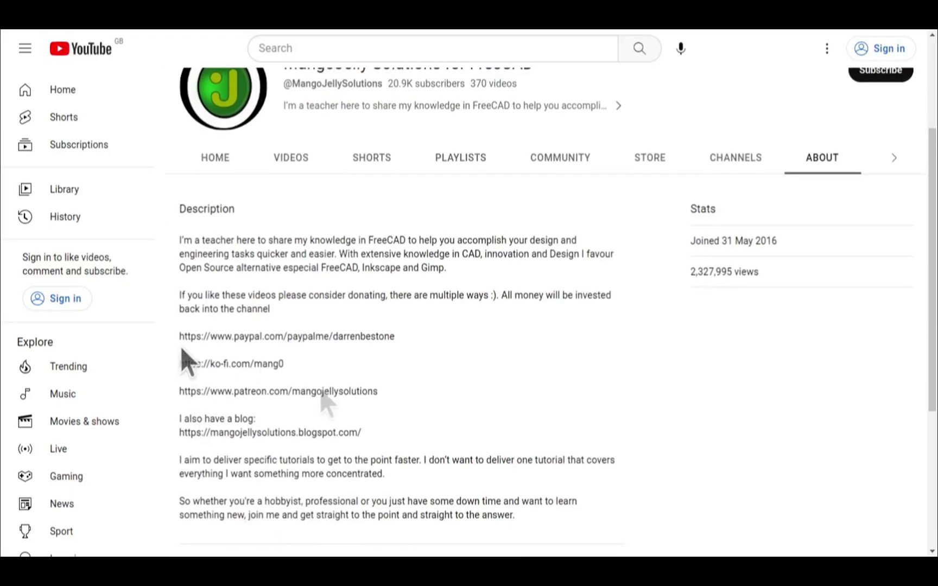
drag(379, 393, 180, 332)
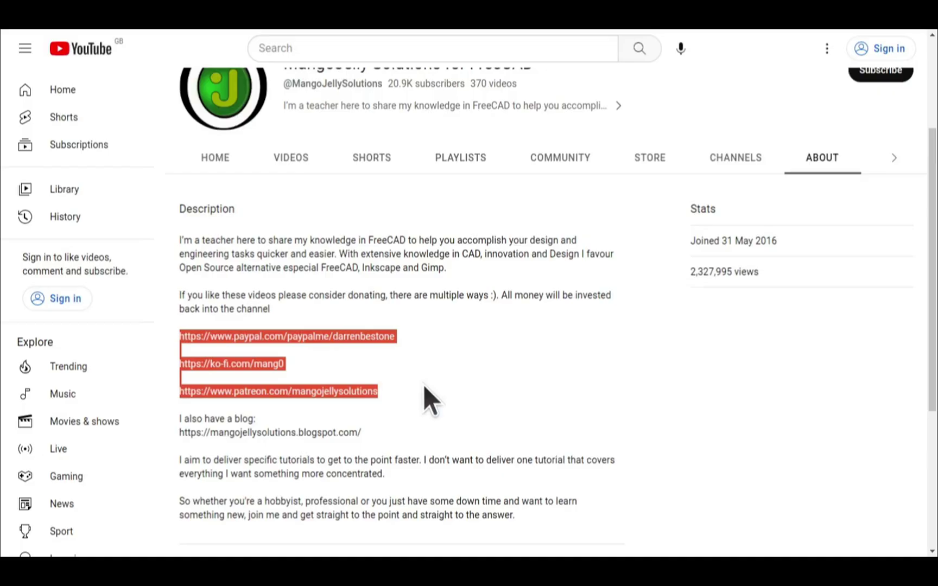
click(429, 401)
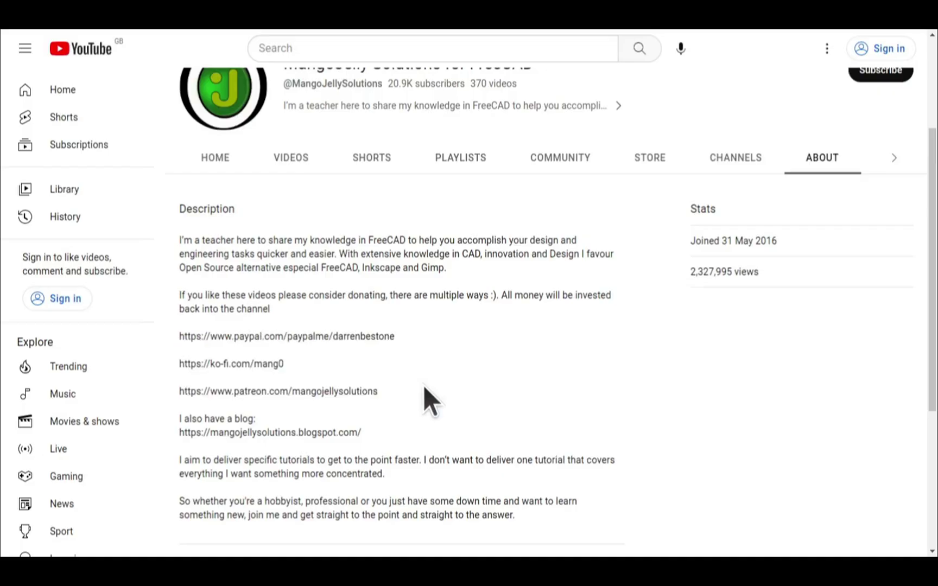